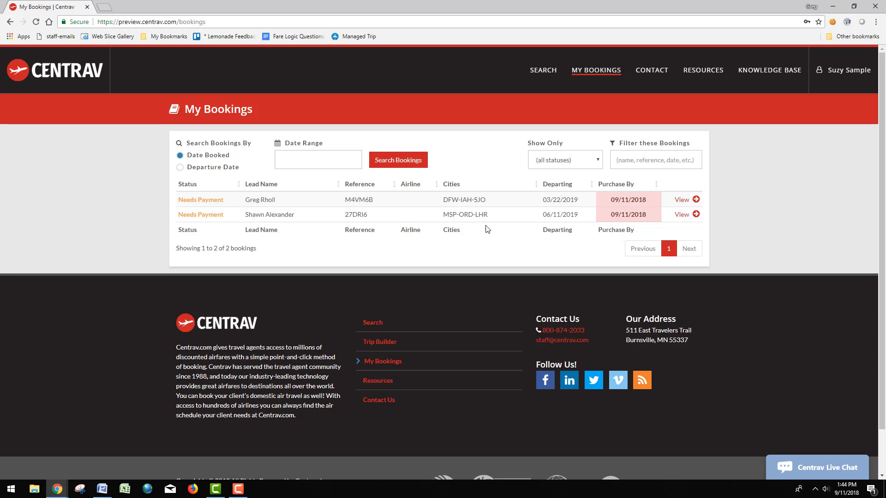
Open the MSP-ORD-LHR booking and set the markup per adult to 90
{"action": "left_click", "coordinate": [682, 215]}
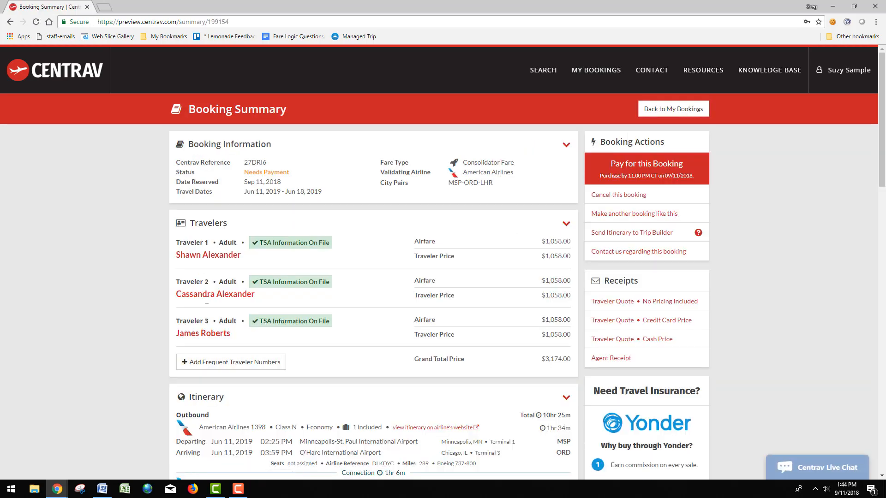
{"action": "scroll", "coordinate": [251, 335], "scroll_direction": "down", "scroll_amount": 8}
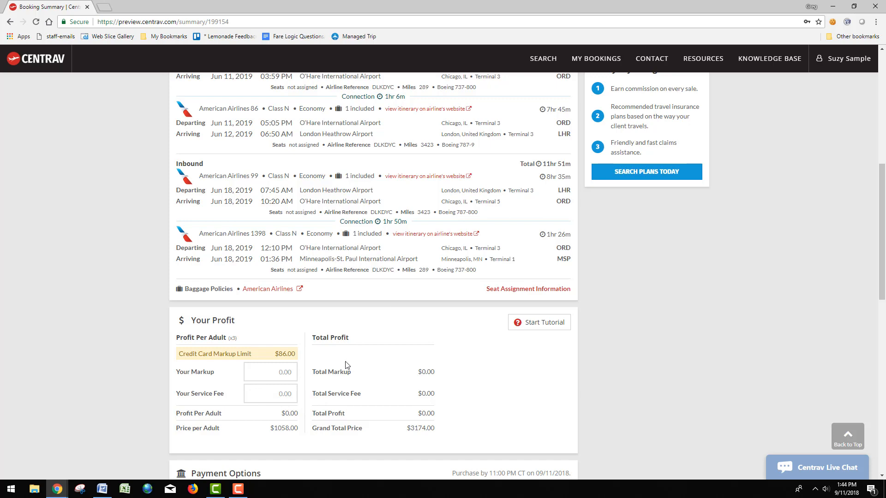
{"action": "scroll", "coordinate": [347, 365], "scroll_direction": "down", "scroll_amount": 1}
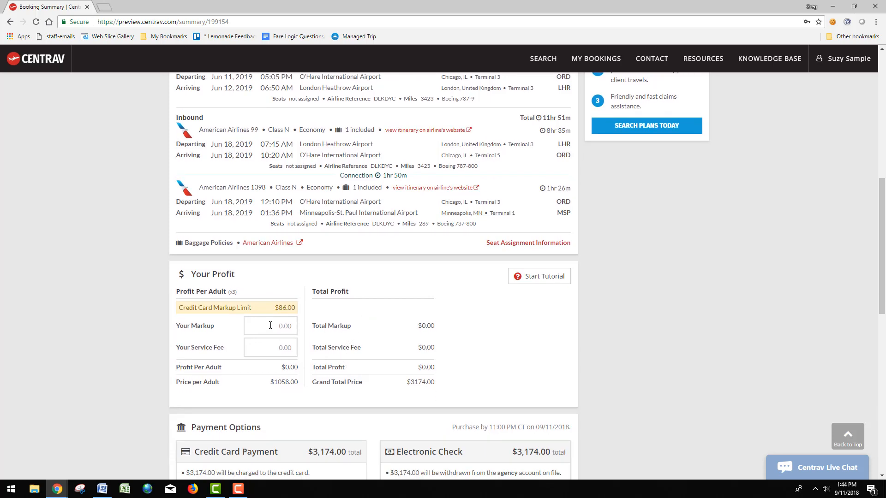
{"action": "scroll", "coordinate": [270, 326], "scroll_direction": "down", "scroll_amount": 2}
{"action": "left_click", "coordinate": [265, 233]}
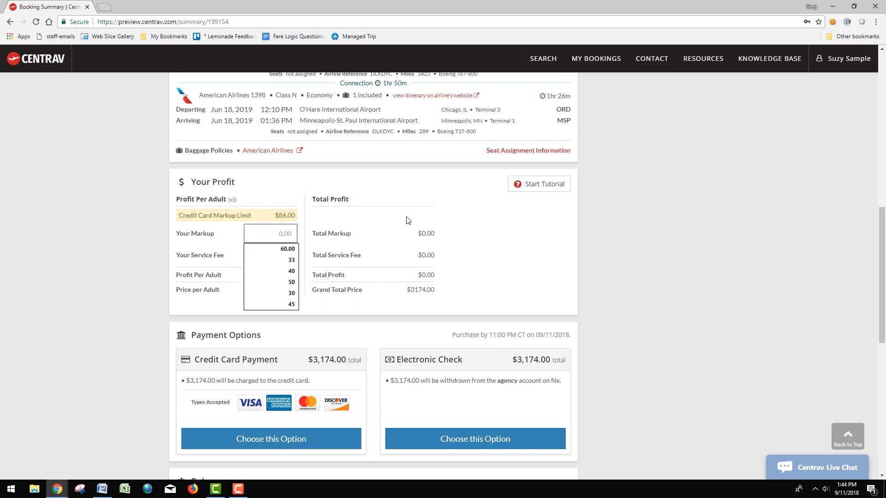
{"action": "type", "text": "90"}
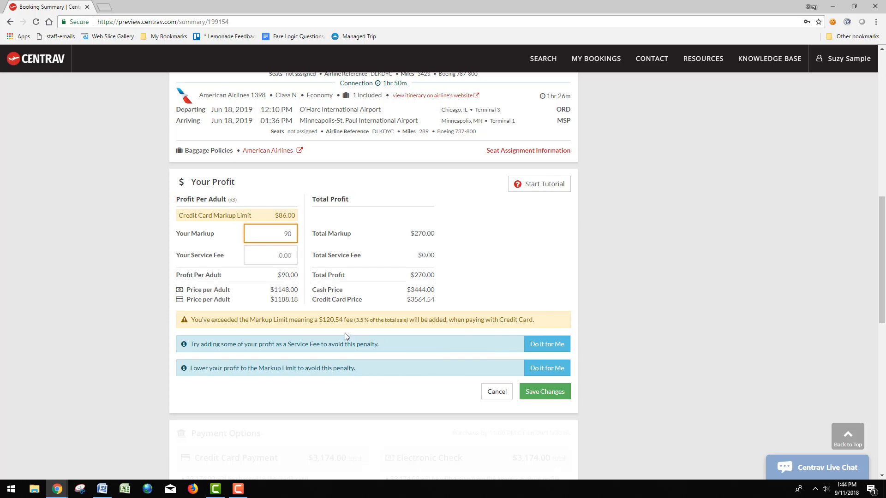
Shift the profit above the credit card limit into a service fee, giving 86.00 markup and 4.00 service fee, and save the changes
{"action": "left_click_drag", "start_coordinate": [299, 319], "coordinate": [348, 319]}
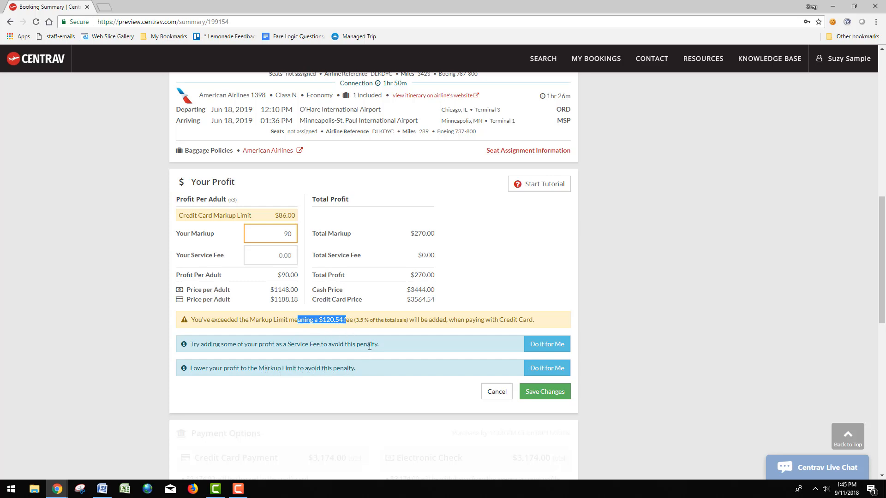
{"action": "left_click", "coordinate": [551, 347]}
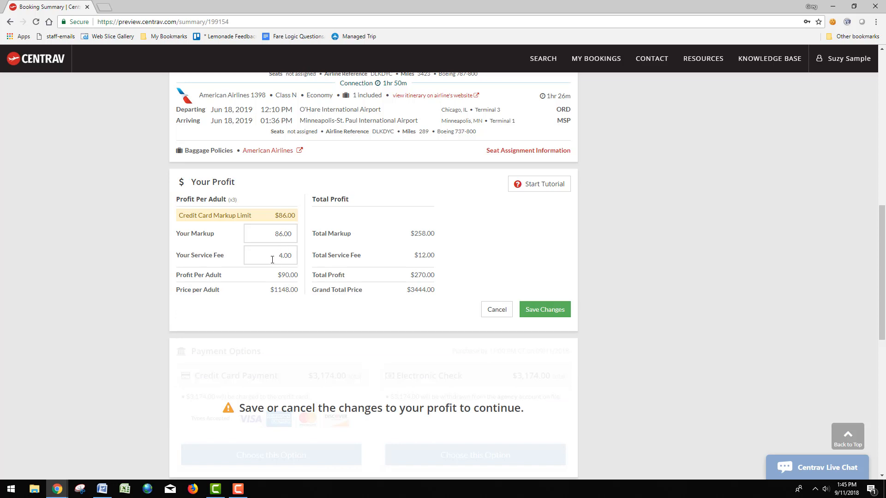
{"action": "left_click", "coordinate": [544, 314]}
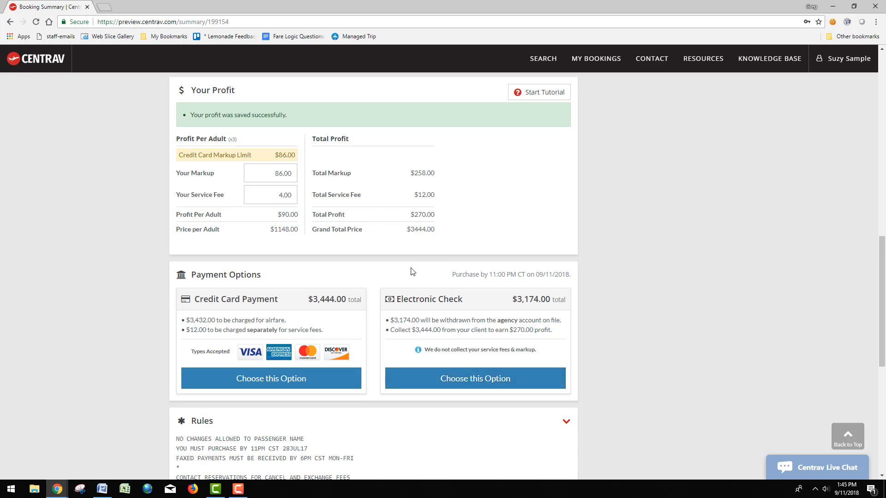
Review how the payment options split the airfare and service fee charges against the saved profit settings
{"action": "scroll", "coordinate": [130, 207], "scroll_direction": "down", "scroll_amount": 1}
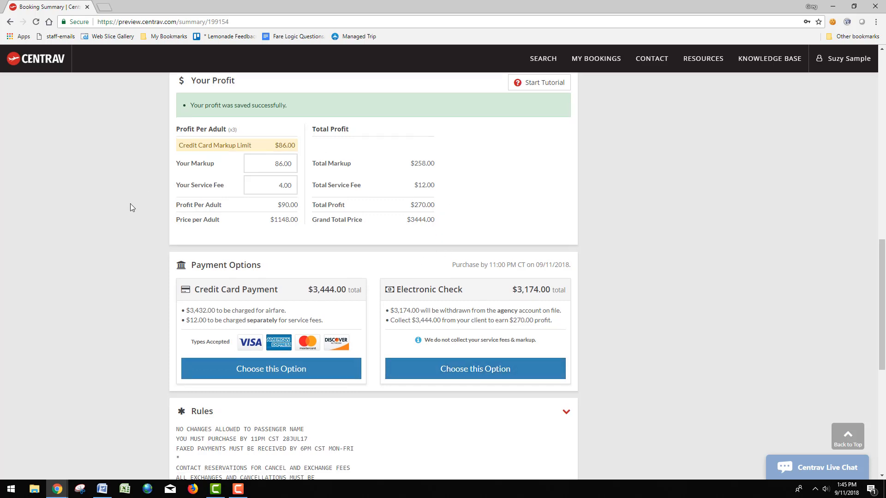
{"action": "scroll", "coordinate": [130, 208], "scroll_direction": "down", "scroll_amount": 2}
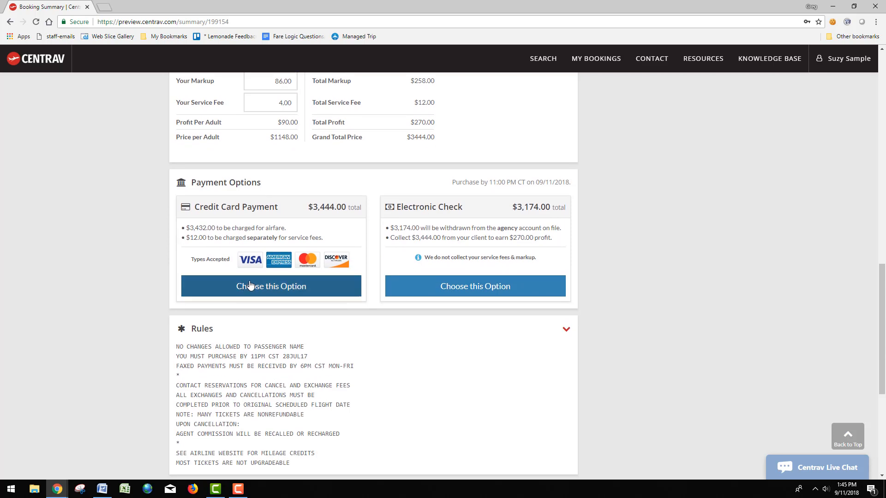
{"action": "left_click_drag", "start_coordinate": [188, 229], "coordinate": [289, 235]}
{"action": "scroll", "coordinate": [289, 233], "scroll_direction": "up", "scroll_amount": 6}
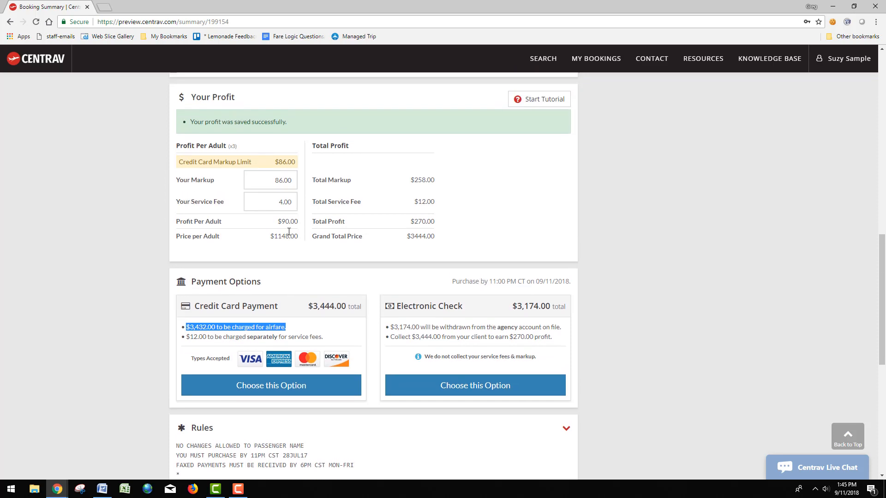
{"action": "scroll", "coordinate": [277, 226], "scroll_direction": "up", "scroll_amount": 2}
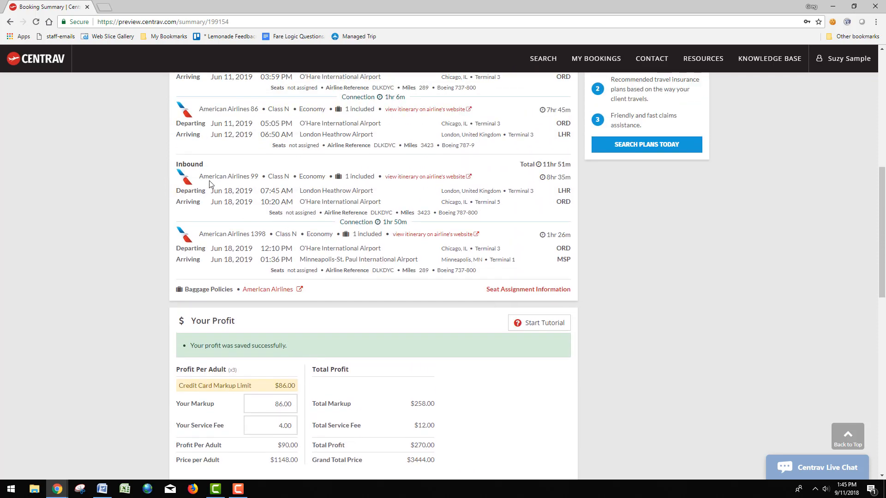
{"action": "scroll", "coordinate": [209, 184], "scroll_direction": "down", "scroll_amount": 4}
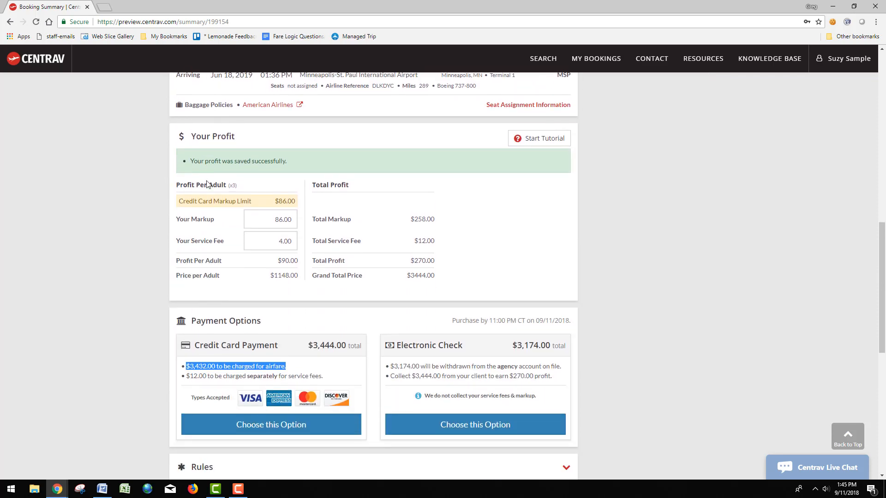
{"action": "left_click", "coordinate": [275, 242]}
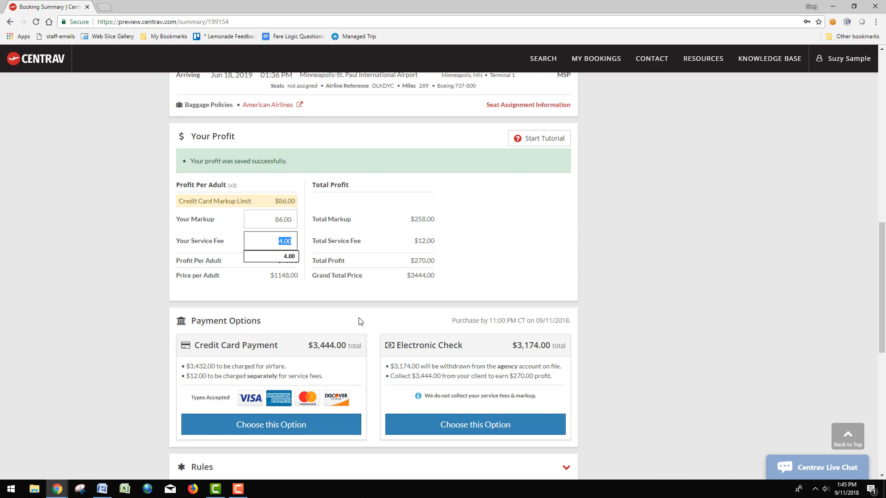
{"action": "left_click", "coordinate": [299, 337]}
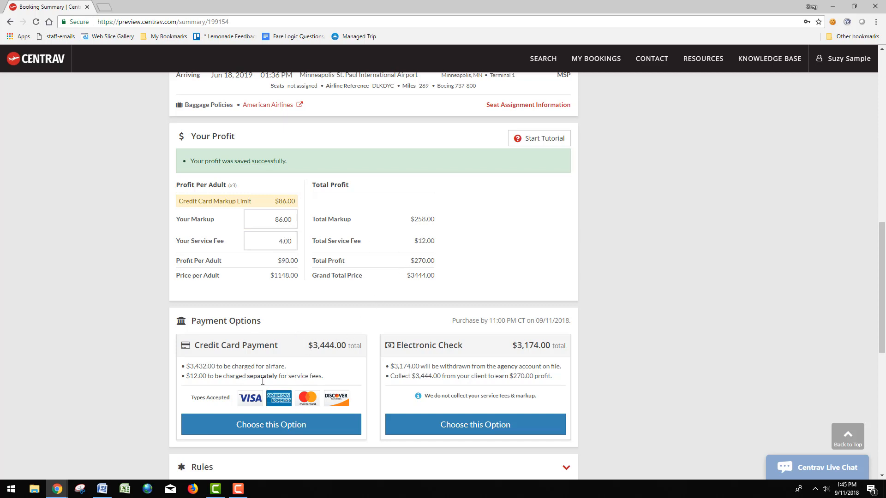
Choose credit card payment for the booking, with the total amount charged to a single credit card
{"action": "left_click", "coordinate": [259, 427]}
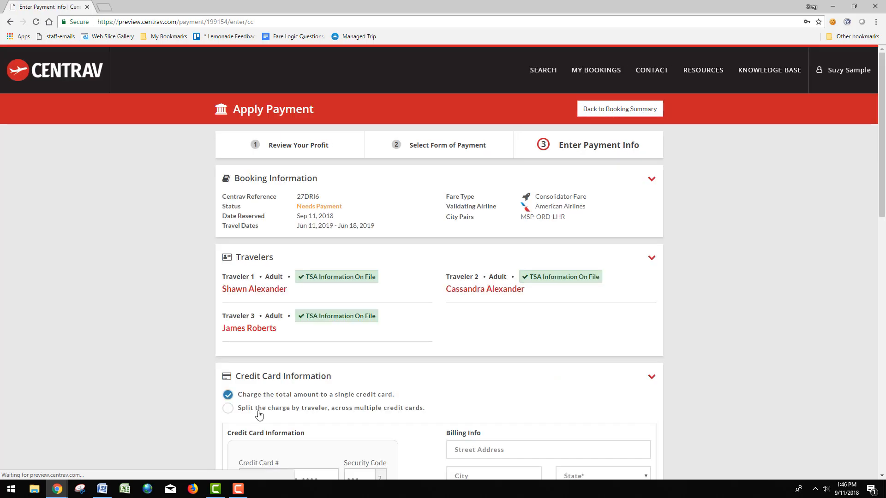
{"action": "scroll", "coordinate": [243, 312], "scroll_direction": "down", "scroll_amount": 4}
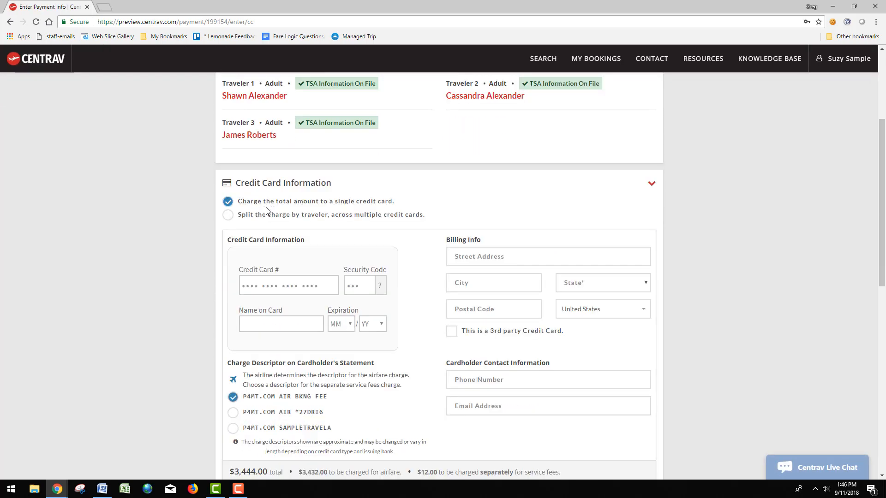
{"action": "left_click", "coordinate": [227, 216]}
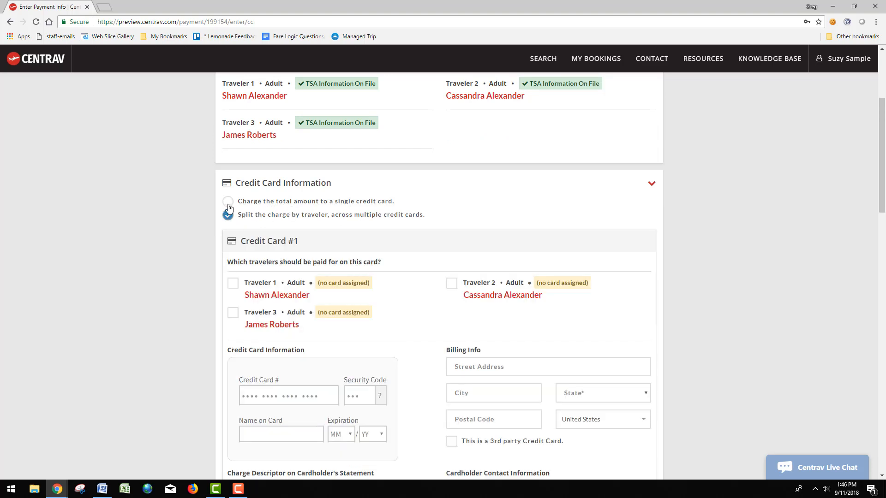
{"action": "left_click", "coordinate": [228, 202]}
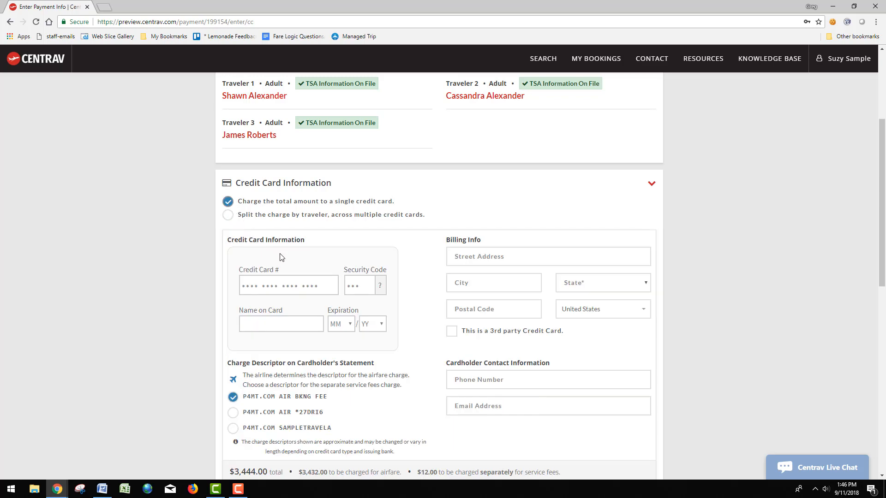
Select P4MT.COM SAMPLETRAVELA as the service fee charge descriptor and agree to all the listed terms
{"action": "scroll", "coordinate": [279, 257], "scroll_direction": "down", "scroll_amount": 2}
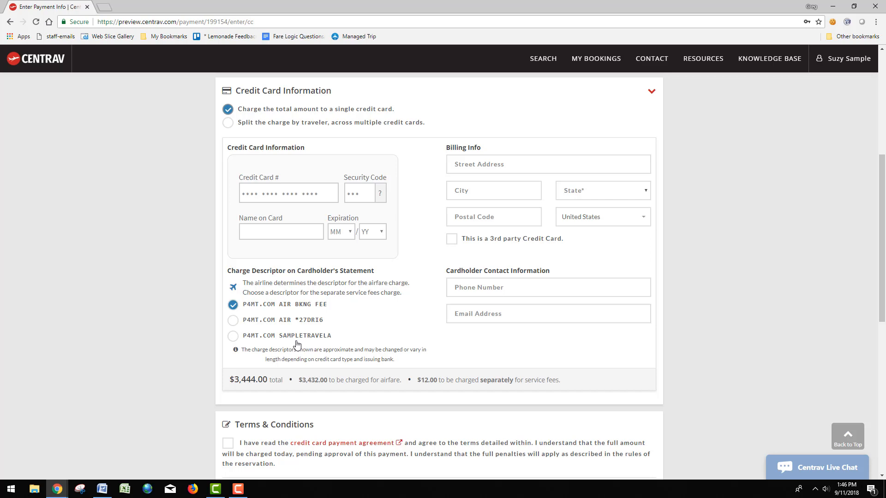
{"action": "left_click", "coordinate": [233, 335]}
{"action": "scroll", "coordinate": [330, 369], "scroll_direction": "down", "scroll_amount": 2}
{"action": "scroll", "coordinate": [330, 369], "scroll_direction": "down", "scroll_amount": 2}
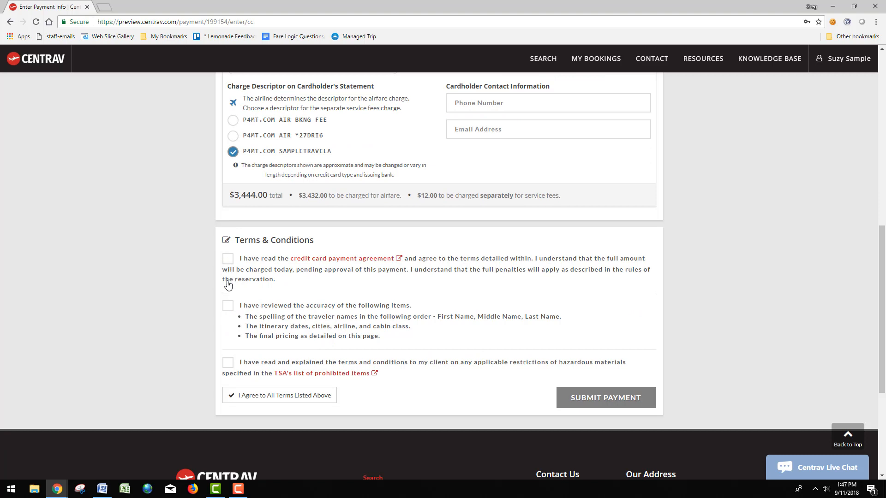
{"action": "left_click", "coordinate": [291, 397]}
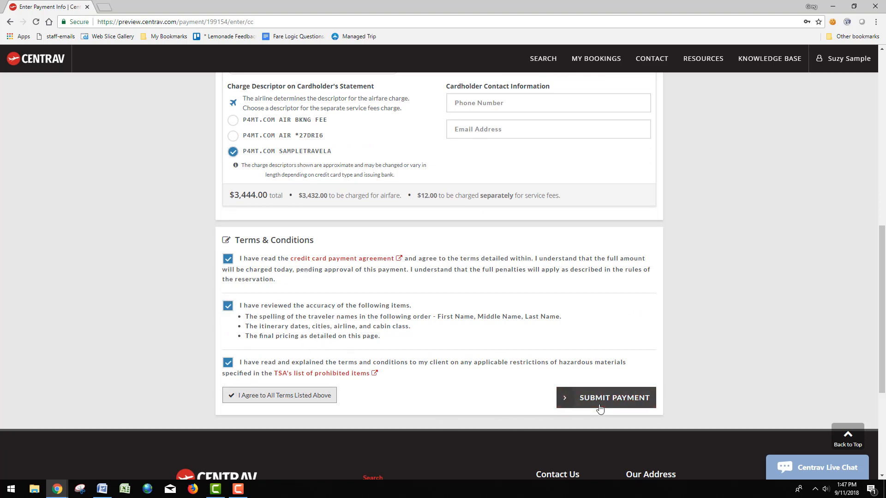
Split the charge by traveler across multiple credit cards and assign Travelers 1 and 2 to Credit Card #1
{"action": "scroll", "coordinate": [547, 380], "scroll_direction": "up", "scroll_amount": 10}
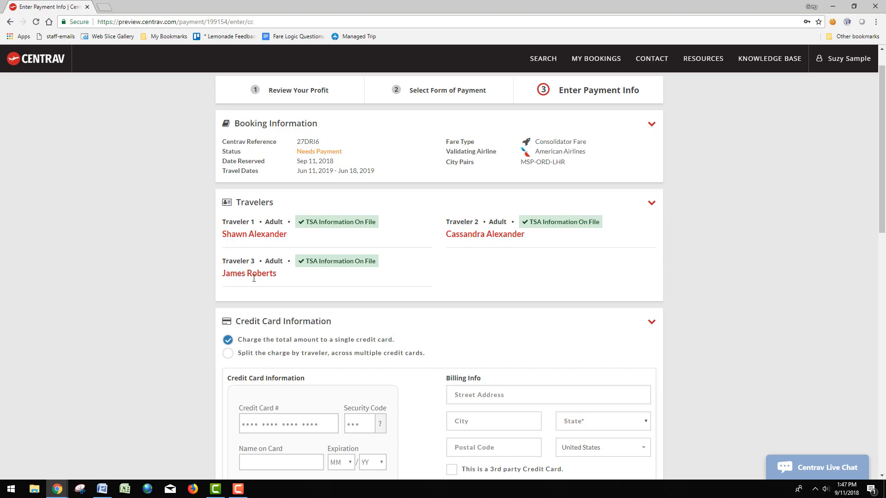
{"action": "left_click", "coordinate": [228, 354]}
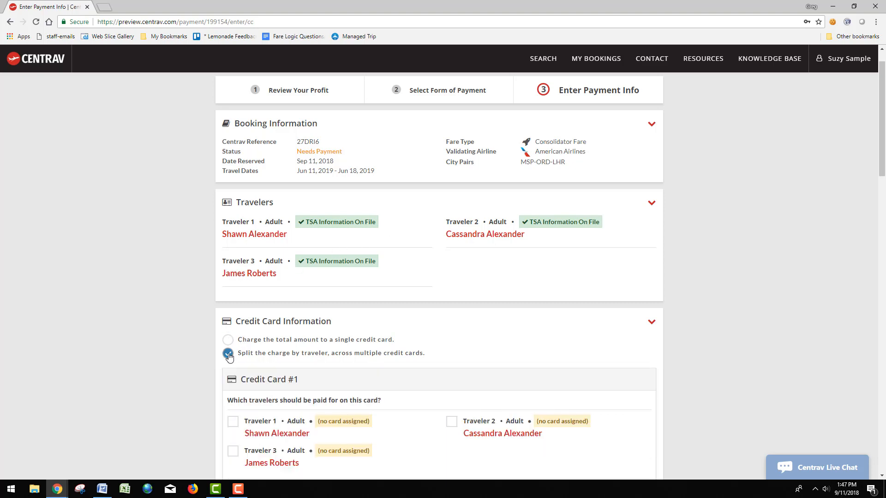
{"action": "scroll", "coordinate": [342, 348], "scroll_direction": "down", "scroll_amount": 4}
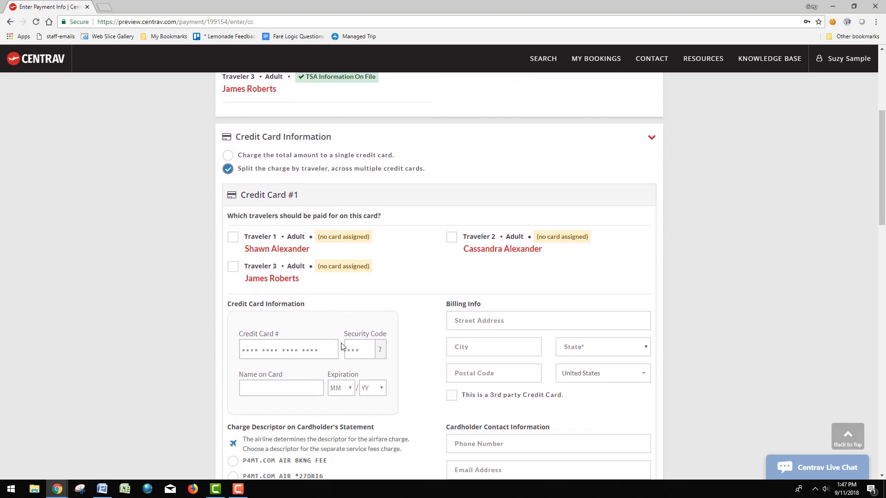
{"action": "scroll", "coordinate": [342, 348], "scroll_direction": "down", "scroll_amount": 1}
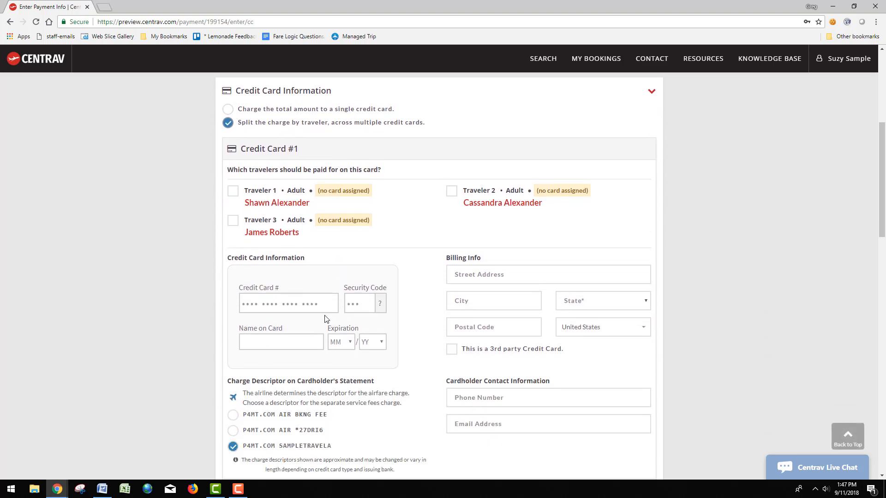
{"action": "left_click", "coordinate": [234, 193]}
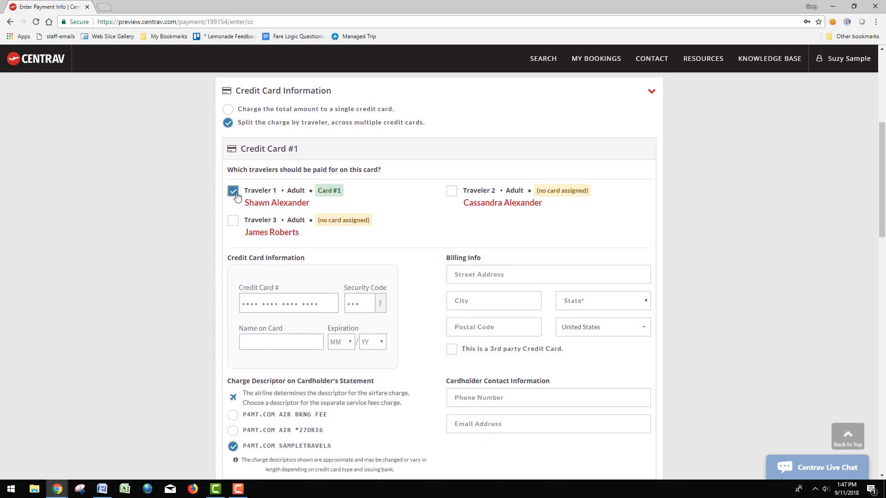
{"action": "left_click", "coordinate": [451, 192]}
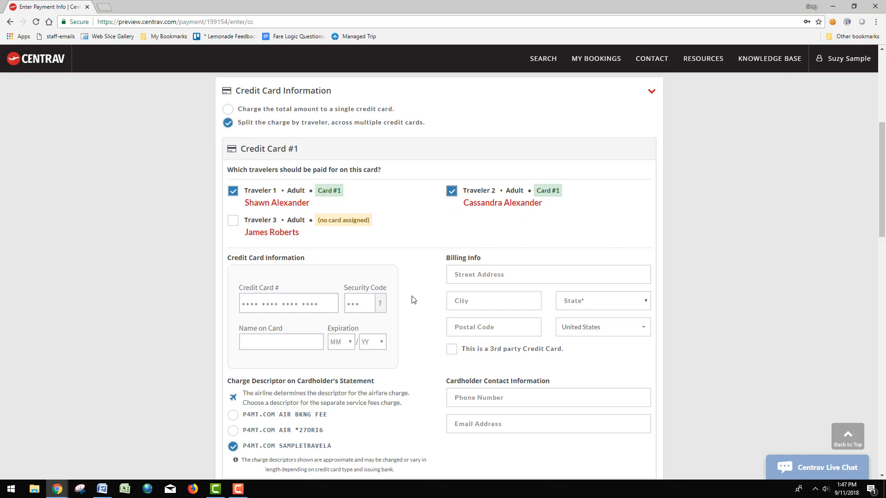
Set Credit Card #1's charge descriptor to P4MT.COM AIR BKNG FEE and assign Traveler 3 to Credit Card #2
{"action": "scroll", "coordinate": [410, 360], "scroll_direction": "down", "scroll_amount": 3}
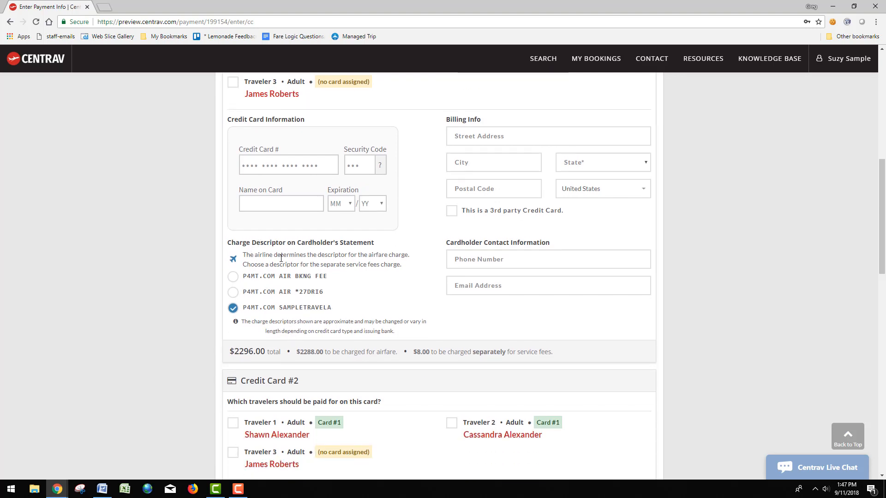
{"action": "left_click", "coordinate": [234, 280]}
{"action": "scroll", "coordinate": [340, 276], "scroll_direction": "down", "scroll_amount": 2}
{"action": "scroll", "coordinate": [323, 276], "scroll_direction": "down", "scroll_amount": 2}
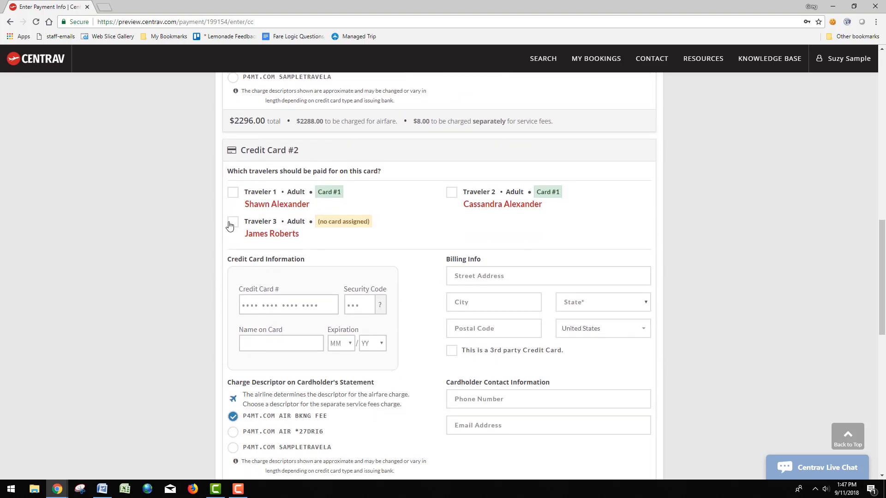
{"action": "left_click", "coordinate": [232, 224]}
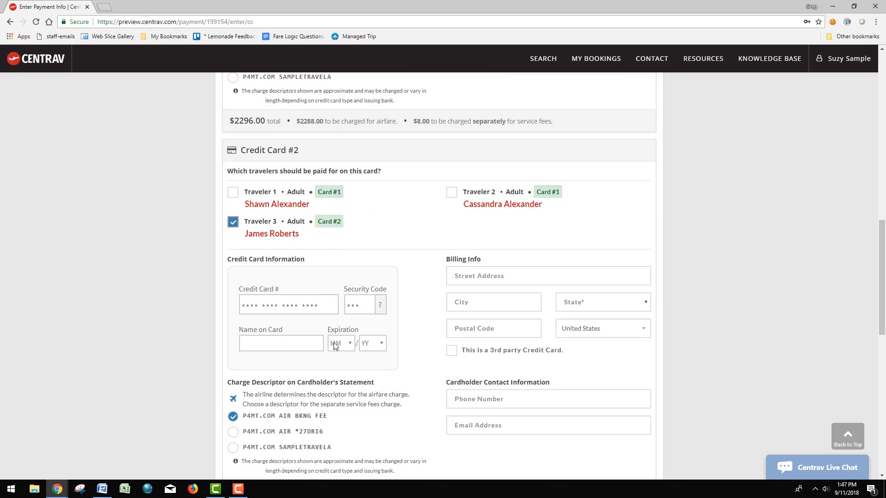
Review the Credit Card #2 charge details and the accepted terms on the payment form
{"action": "scroll", "coordinate": [487, 323], "scroll_direction": "down", "scroll_amount": 3}
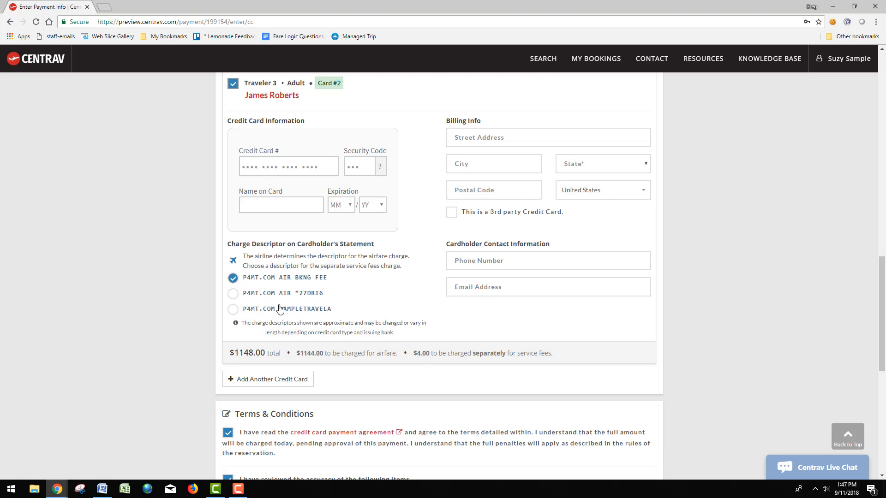
{"action": "scroll", "coordinate": [281, 309], "scroll_direction": "down", "scroll_amount": 5}
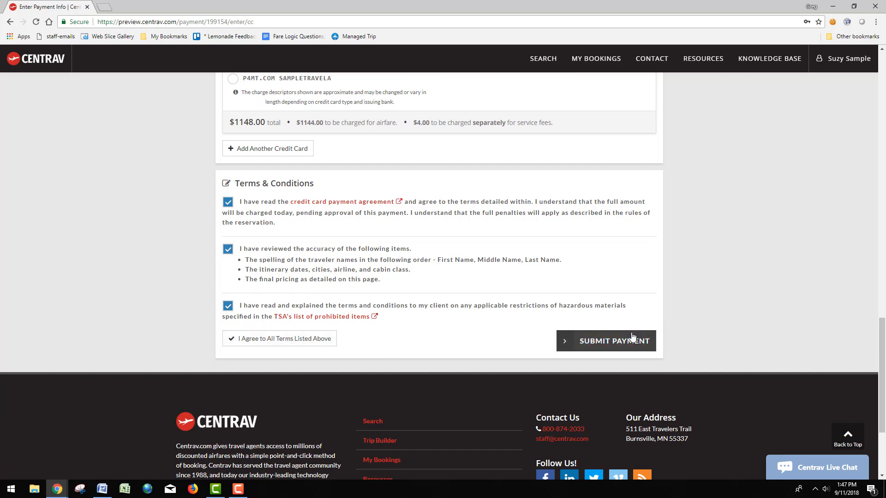
{"action": "scroll", "coordinate": [576, 319], "scroll_direction": "up", "scroll_amount": 5}
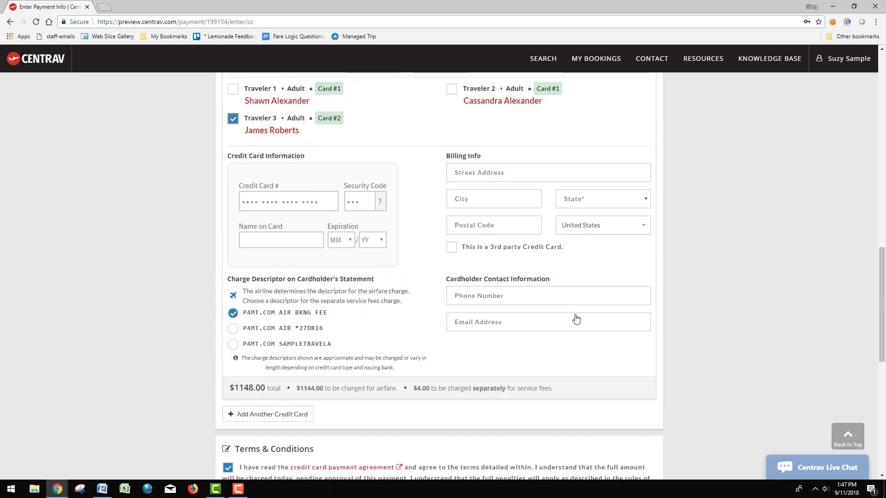
{"action": "scroll", "coordinate": [577, 320], "scroll_direction": "up", "scroll_amount": 1}
{"action": "scroll", "coordinate": [577, 320], "scroll_direction": "up", "scroll_amount": 8}
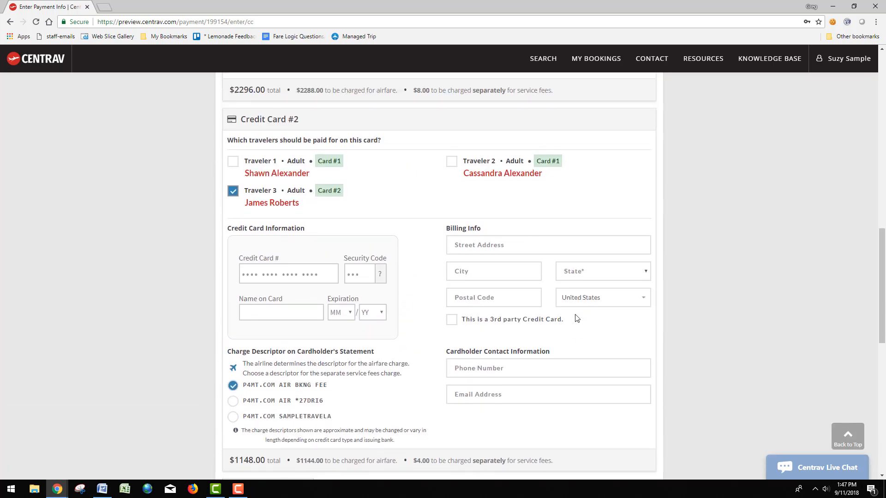
Open the summary of the DFW-IAH-SJO booking departing 03/22/2019 from the bookings list
{"action": "mouse_move", "coordinate": [595, 59]}
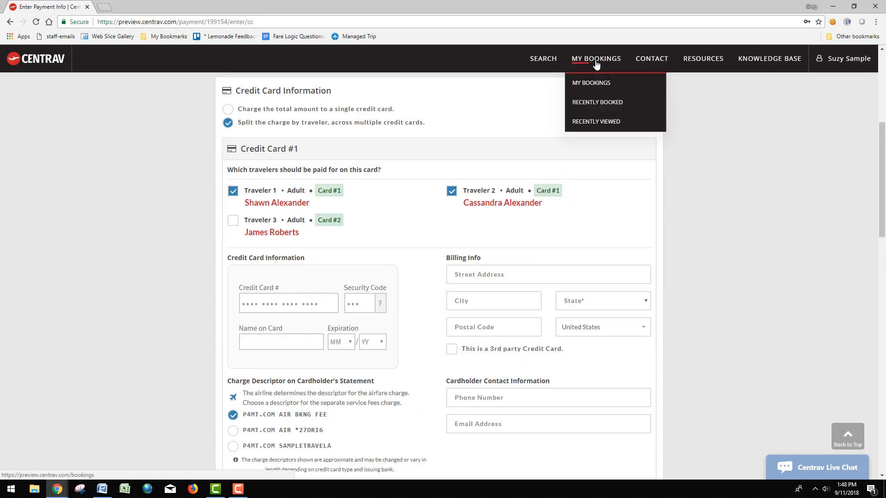
{"action": "left_click", "coordinate": [597, 82]}
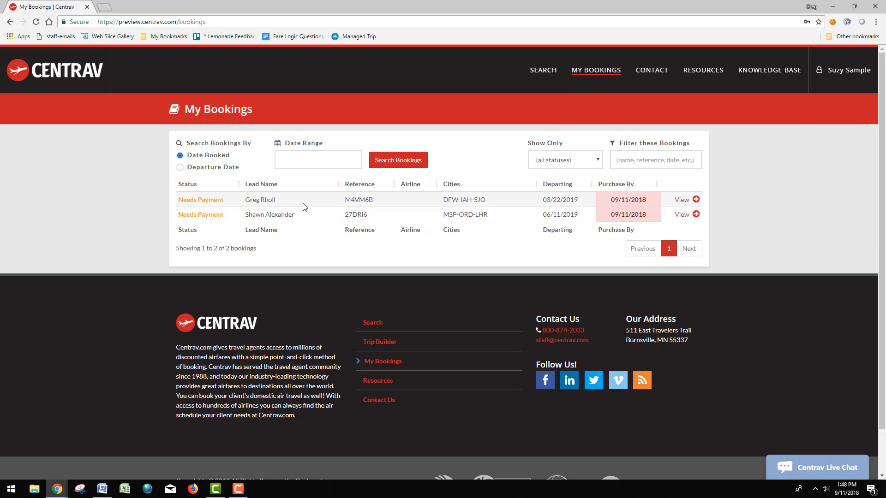
{"action": "left_click", "coordinate": [681, 201]}
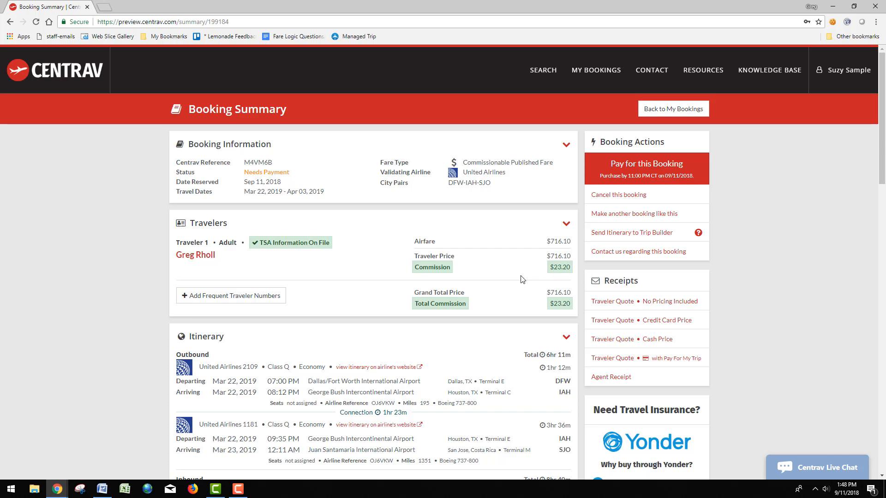
Set the service fee per adult to 30 on the DFW-IAH-SJO booking and save the profit changes
{"action": "scroll", "coordinate": [498, 279], "scroll_direction": "down", "scroll_amount": 5}
{"action": "scroll", "coordinate": [485, 276], "scroll_direction": "down", "scroll_amount": 3}
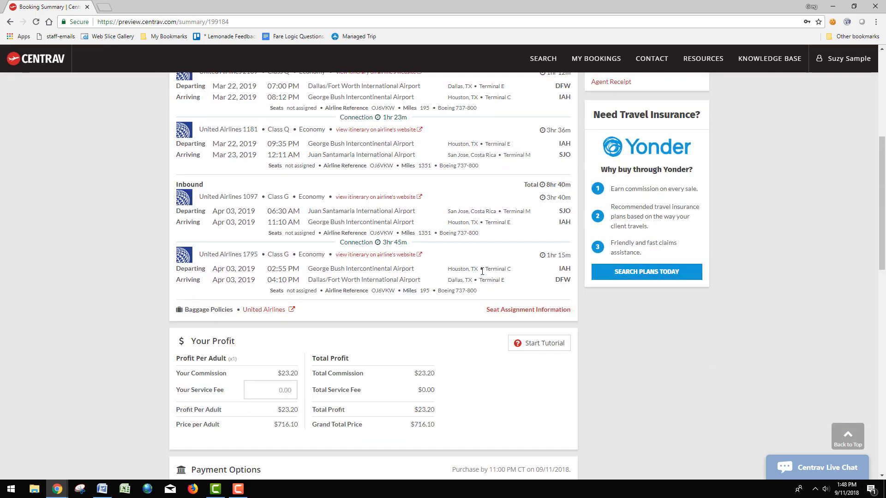
{"action": "scroll", "coordinate": [407, 254], "scroll_direction": "down", "scroll_amount": 1}
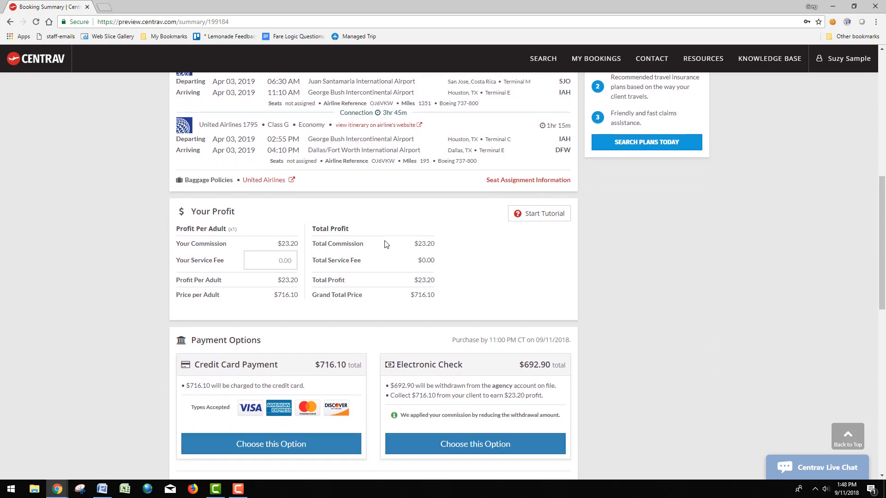
{"action": "scroll", "coordinate": [249, 231], "scroll_direction": "down", "scroll_amount": 1}
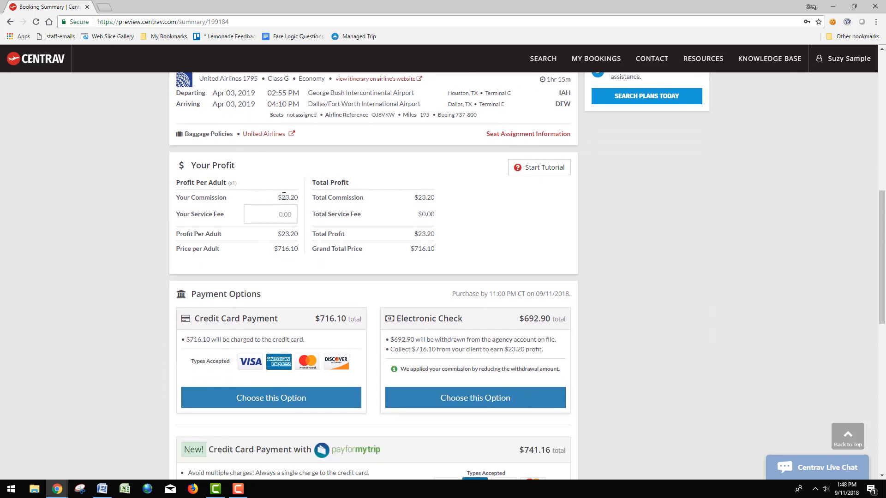
{"action": "left_click_drag", "start_coordinate": [282, 197], "coordinate": [304, 199]}
{"action": "left_click", "coordinate": [295, 192]}
{"action": "left_click", "coordinate": [268, 216]}
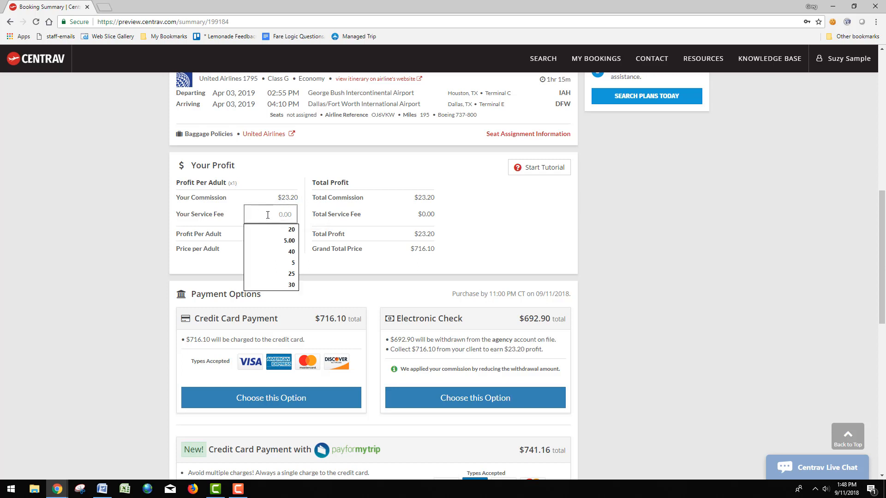
{"action": "type", "text": "30"}
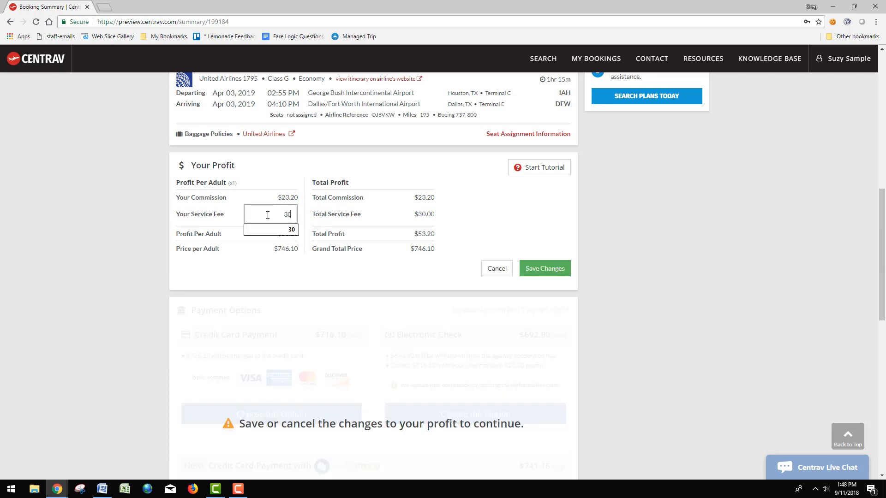
{"action": "left_click", "coordinate": [249, 190]}
{"action": "left_click", "coordinate": [548, 273]}
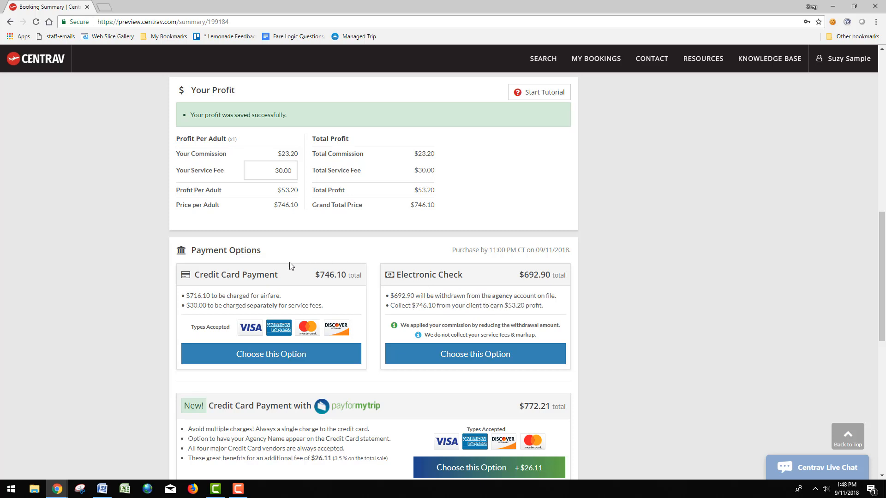
For a standard credit card payment, select P4MT.COM SAMPLETRAVELA as the service fee charge descriptor and agree to all the listed terms
{"action": "left_click", "coordinate": [270, 355]}
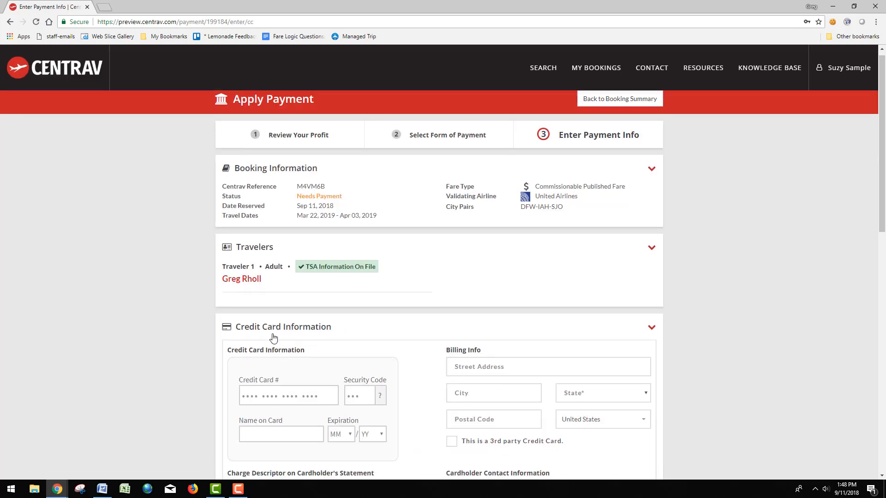
{"action": "scroll", "coordinate": [272, 323], "scroll_direction": "down", "scroll_amount": 3}
{"action": "scroll", "coordinate": [283, 190], "scroll_direction": "down", "scroll_amount": 2}
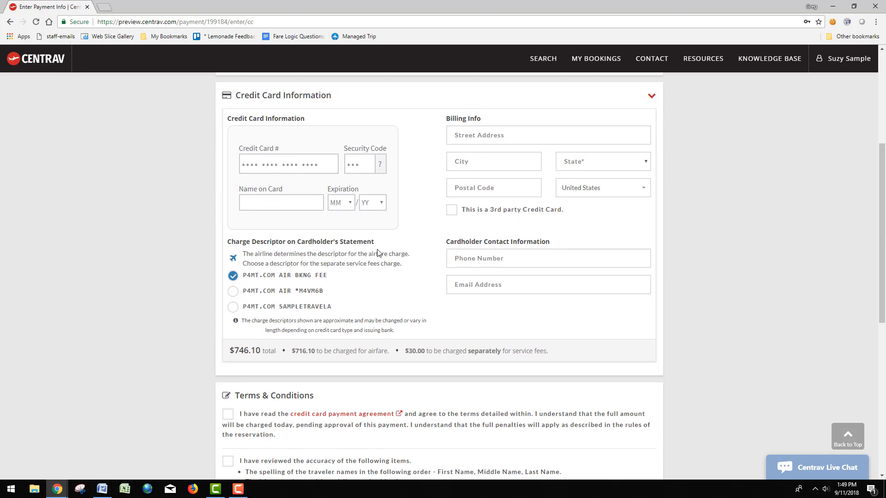
{"action": "left_click", "coordinate": [234, 308]}
{"action": "scroll", "coordinate": [283, 317], "scroll_direction": "down", "scroll_amount": 3}
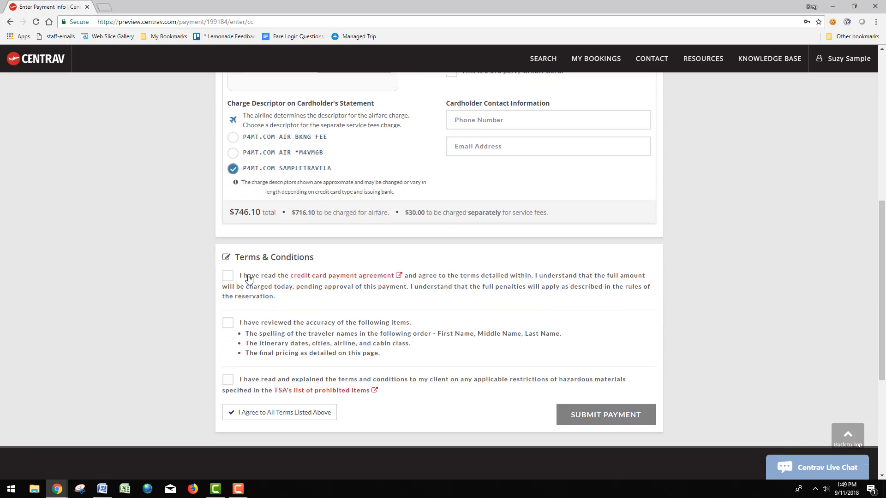
{"action": "left_click", "coordinate": [279, 414]}
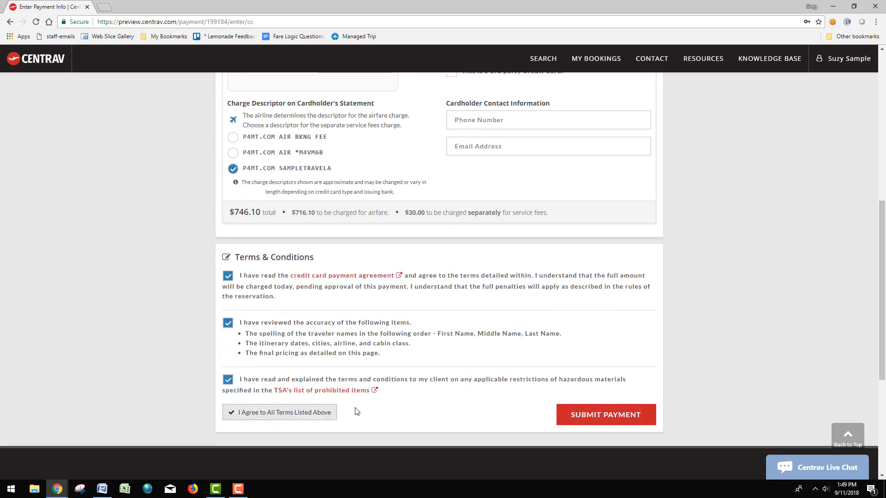